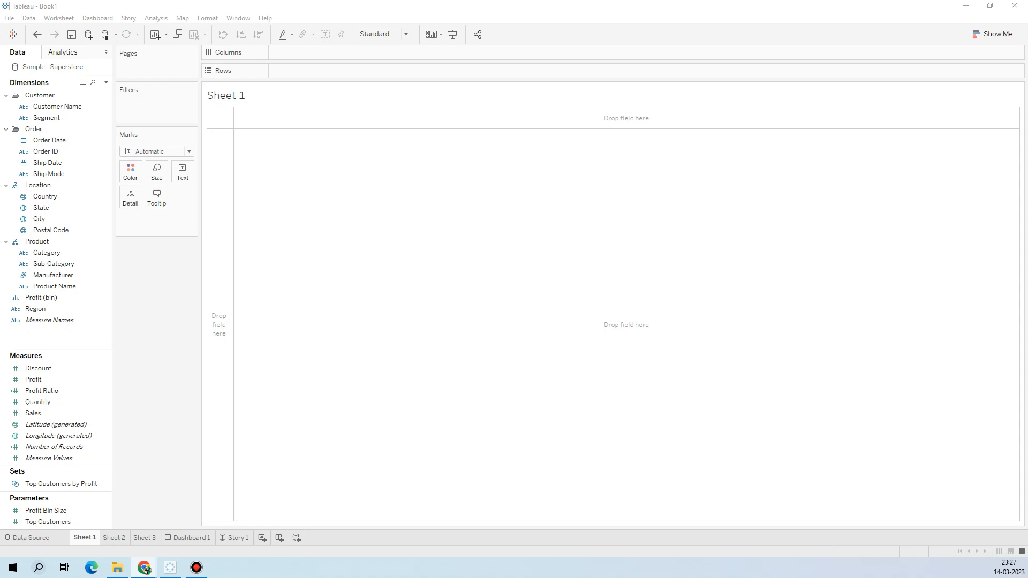
# - Place the Profit measure on the columns of Sheet 1 to plot total profit as a bar
pyautogui.click(61, 117)
pyautogui.click(54, 435)
pyautogui.click(47, 380)
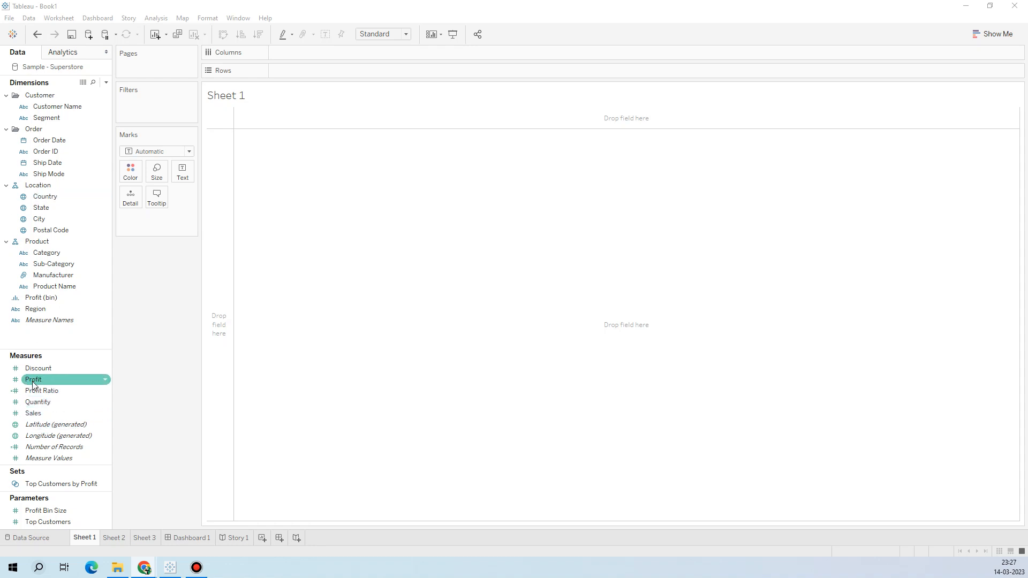
pyautogui.moveTo(34, 383)
pyautogui.mouseDown()
pyautogui.moveTo(57, 379)
pyautogui.moveTo(171, 275)
pyautogui.moveTo(216, 251)
pyautogui.moveTo(299, 61)
pyautogui.mouseUp()
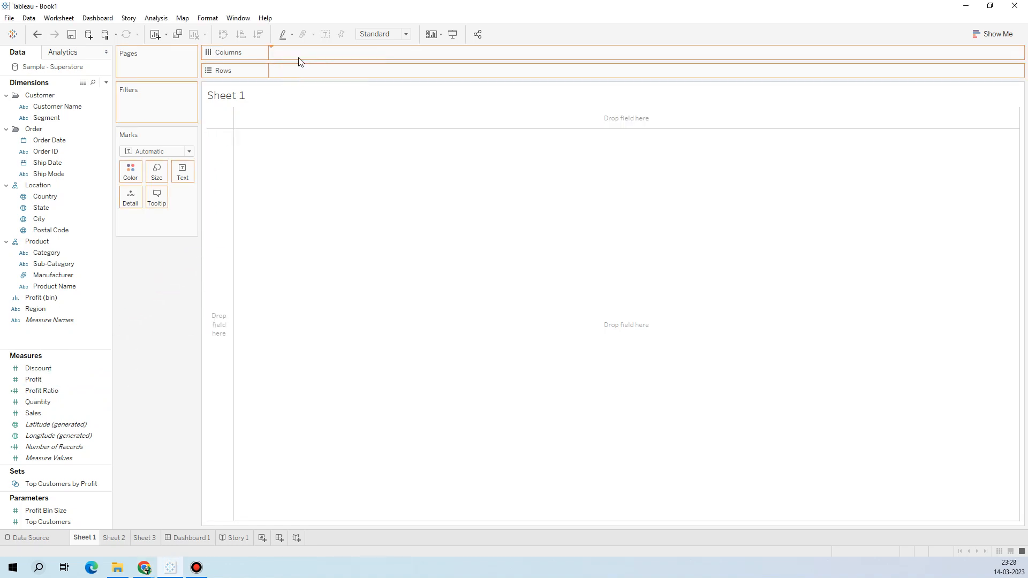
pyautogui.moveTo(299, 61); pyautogui.dragTo(298, 62)
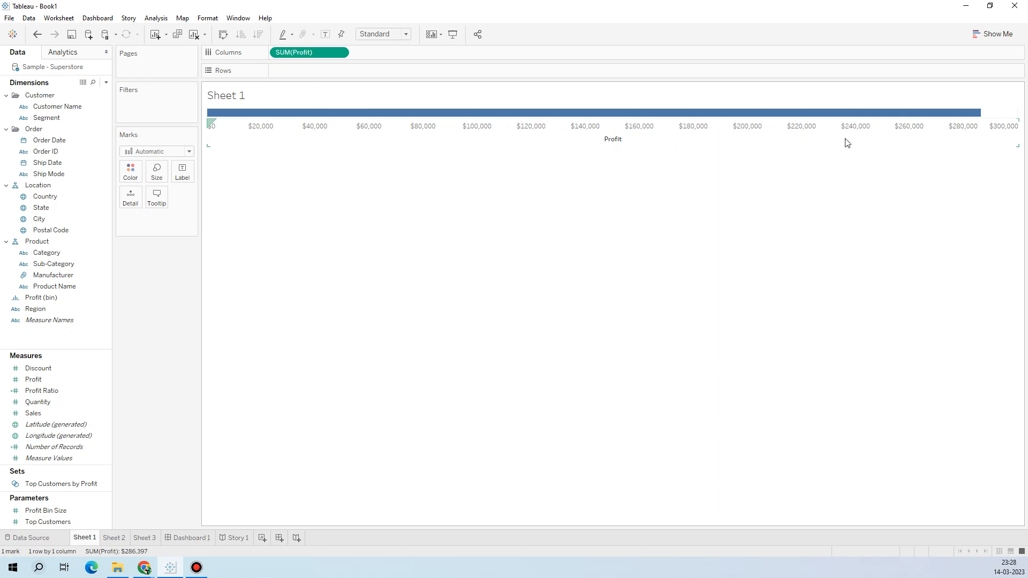
pyautogui.moveTo(982, 119)
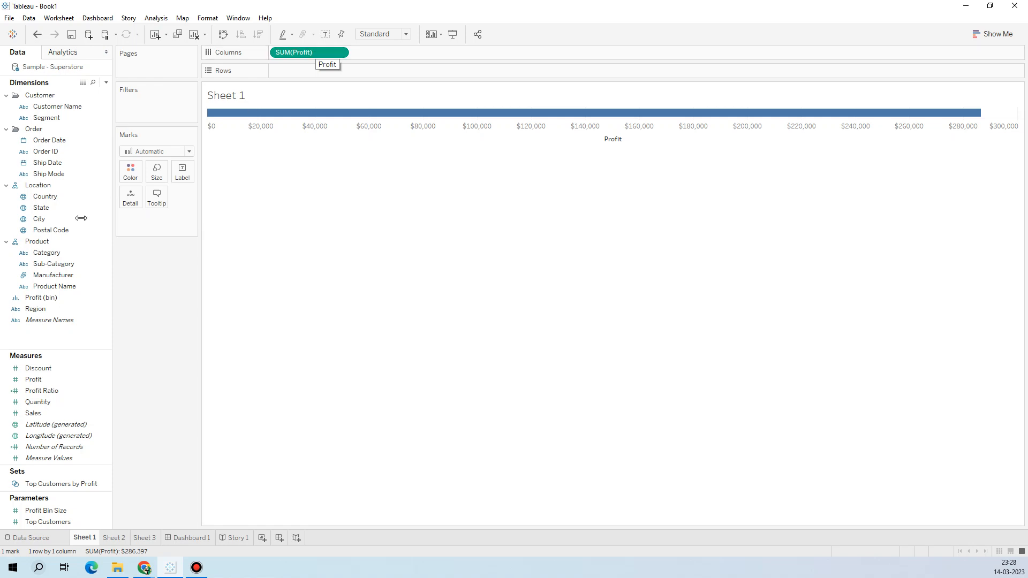
# - Break the profit bar down by Segment in the rows and inspect the profit of each segment
pyautogui.click(44, 369)
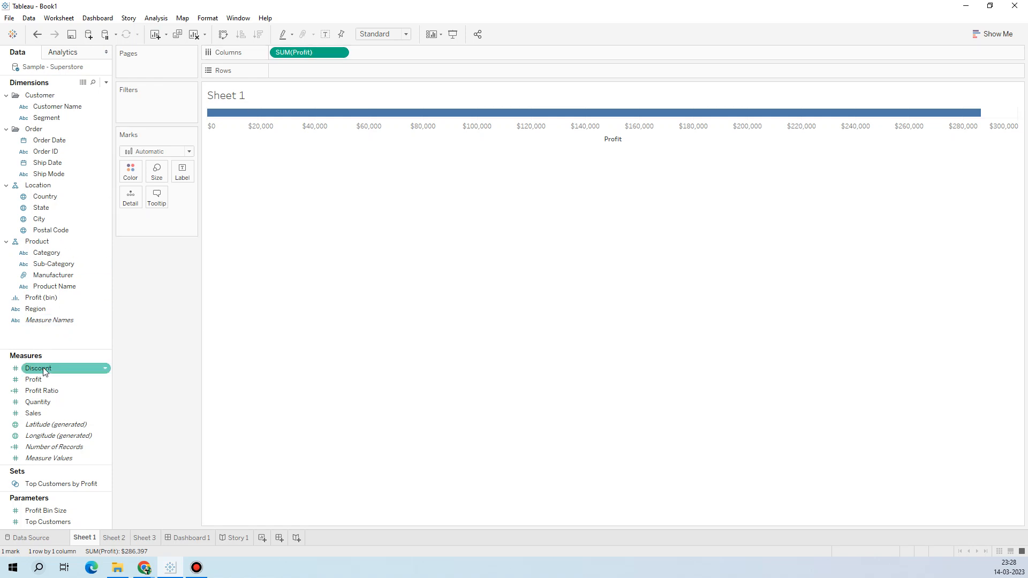
pyautogui.click(49, 163)
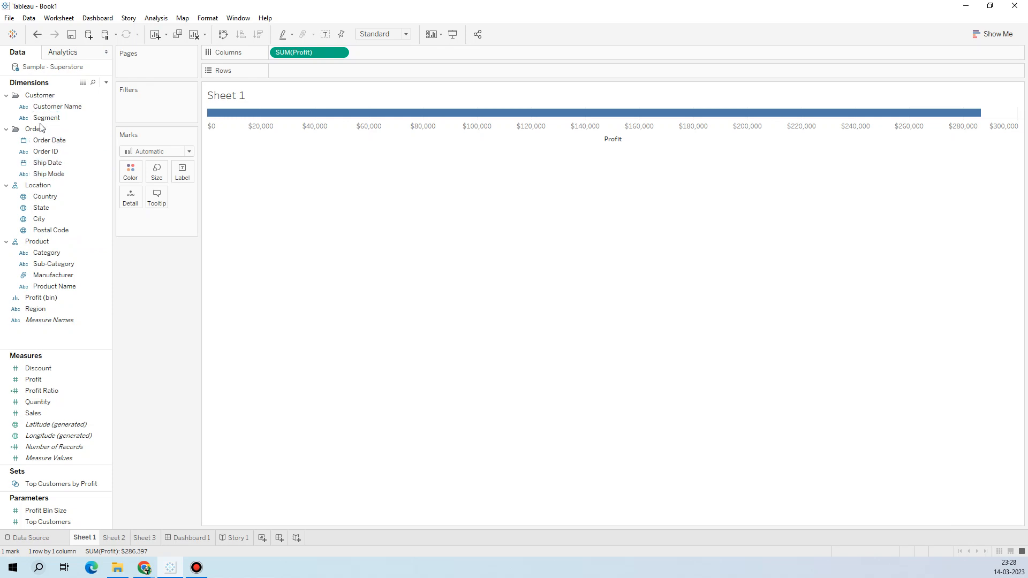
pyautogui.click(57, 221)
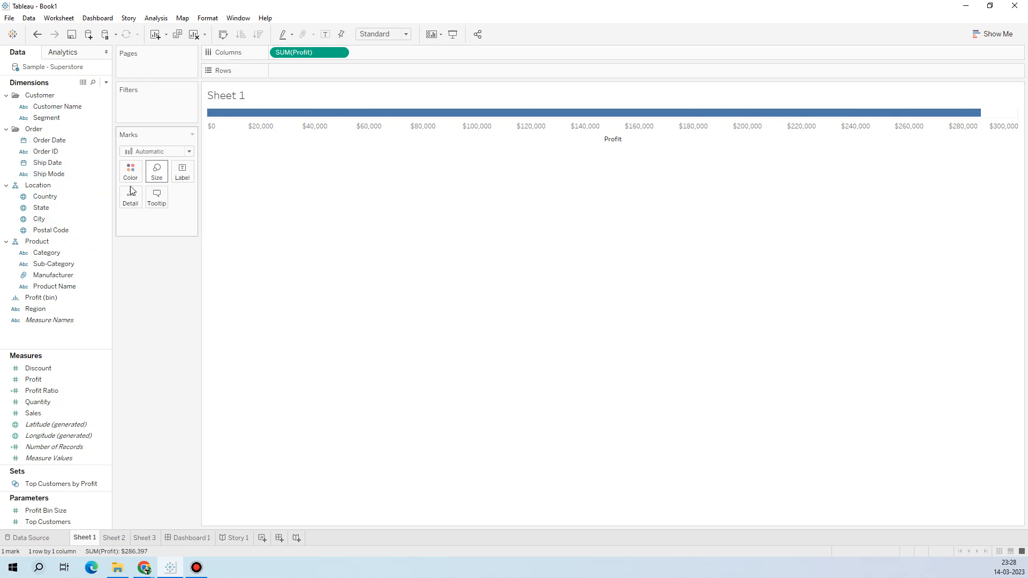
pyautogui.click(83, 242)
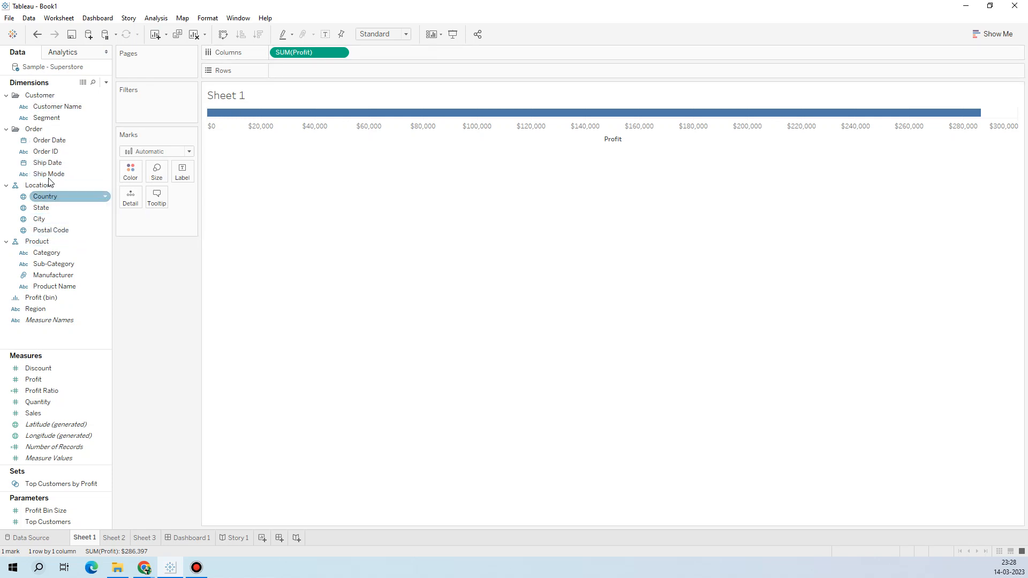
pyautogui.click(47, 121)
pyautogui.moveTo(48, 121); pyautogui.dragTo(302, 69)
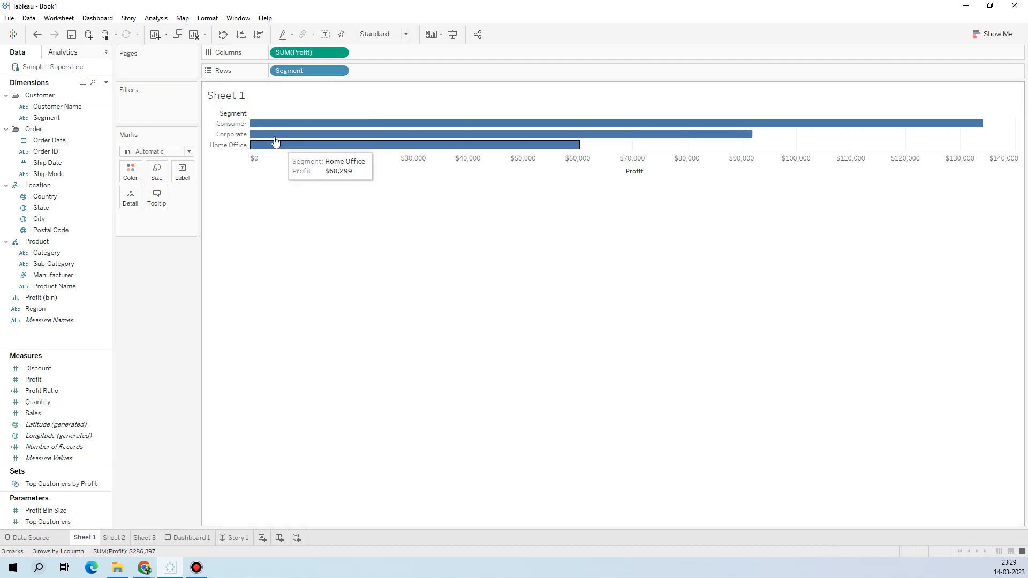
pyautogui.moveTo(558, 154)
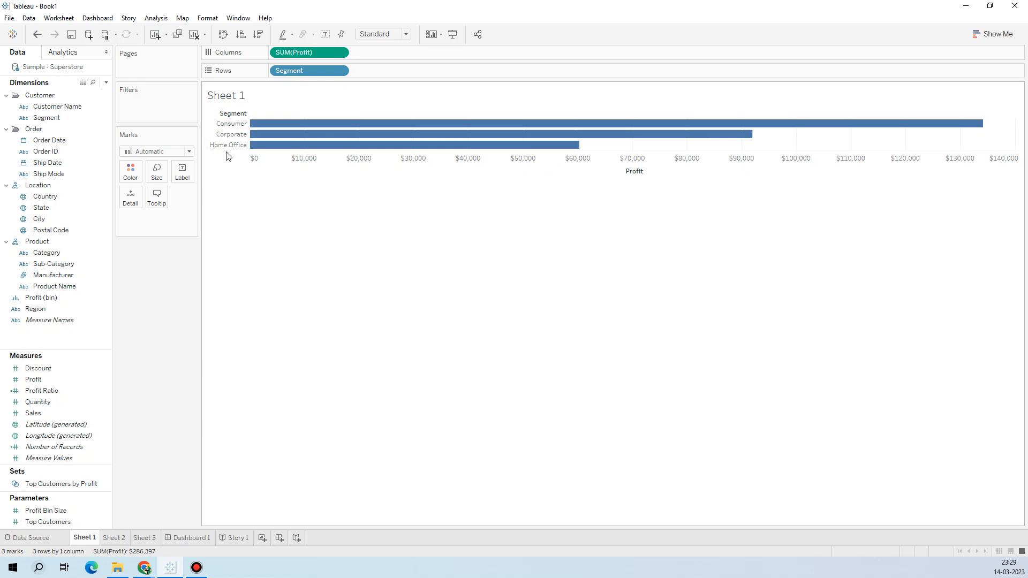
pyautogui.moveTo(776, 129)
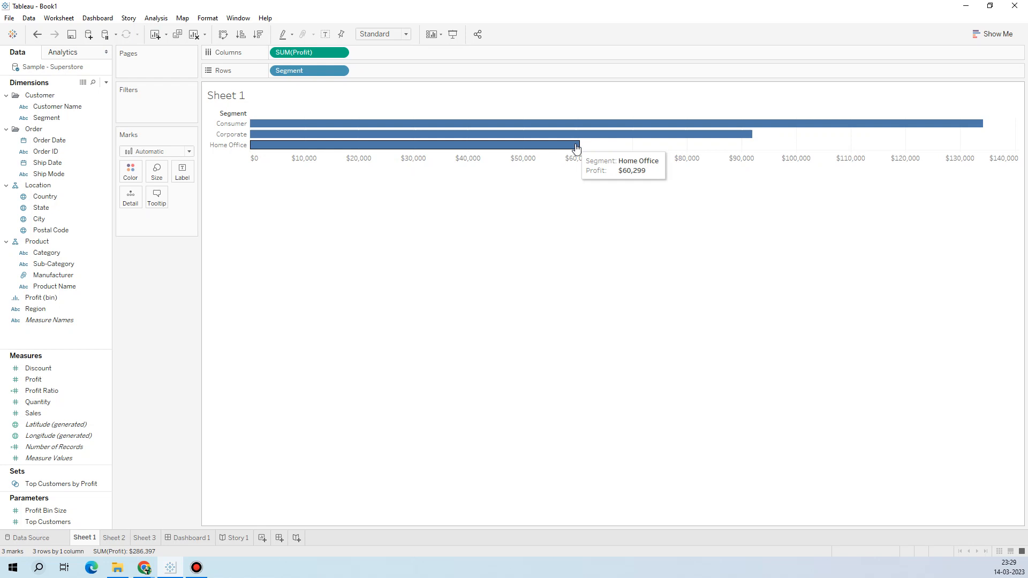
pyautogui.moveTo(640, 139)
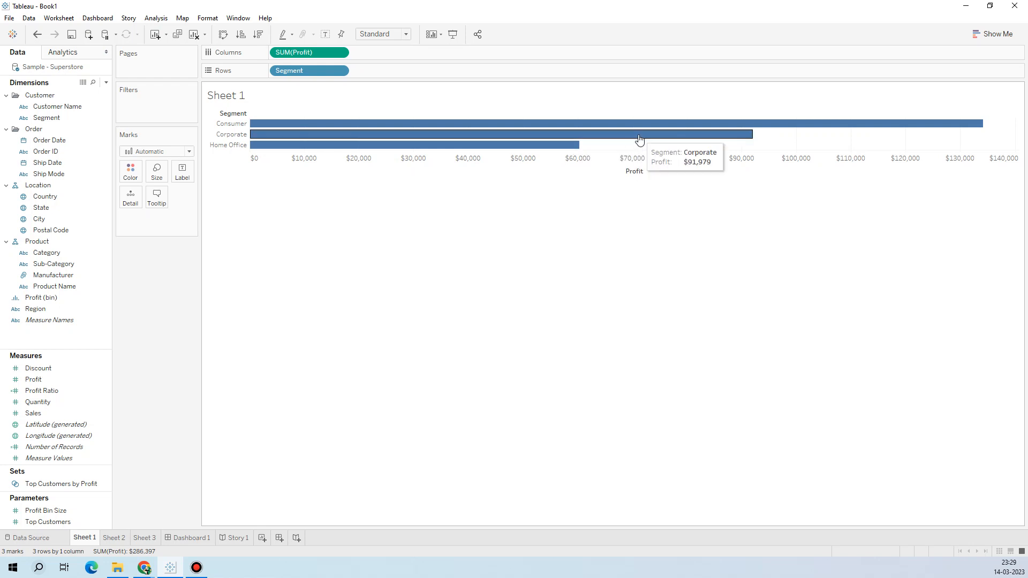
pyautogui.moveTo(738, 126)
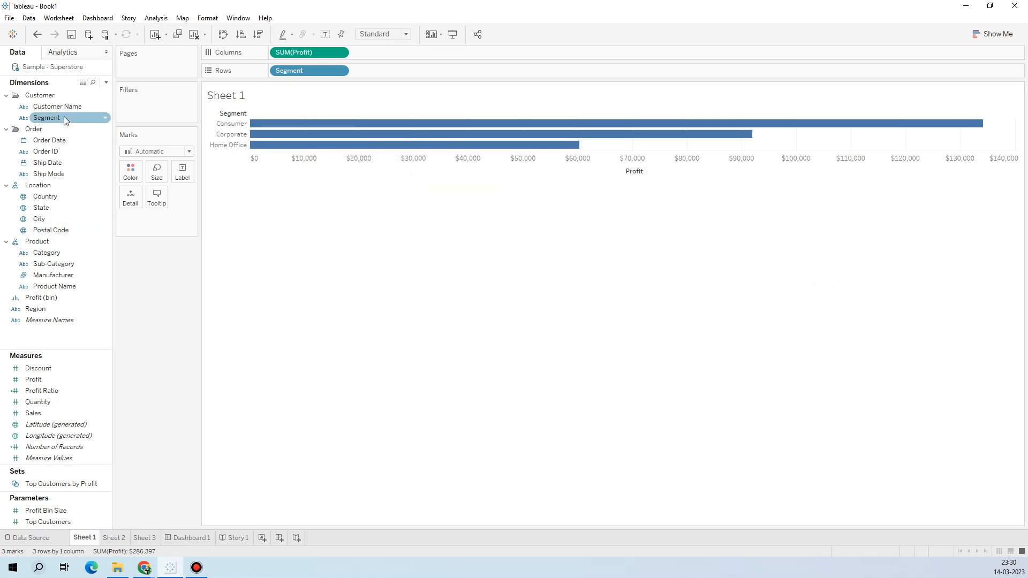
# - Try the suggested text table, heat map and treemap chart types on the profit-by-segment view
pyautogui.click(985, 35)
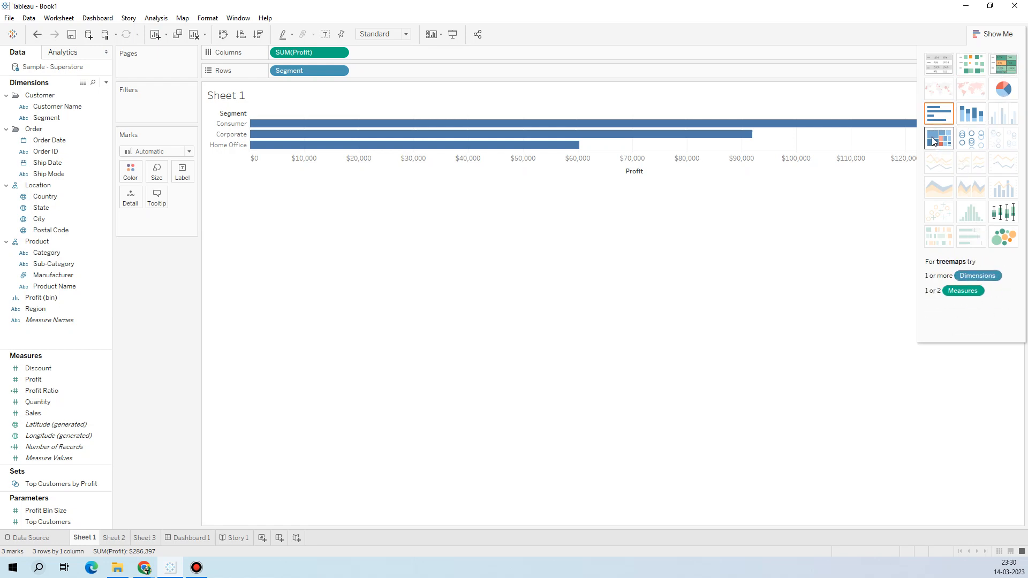
pyautogui.click(940, 65)
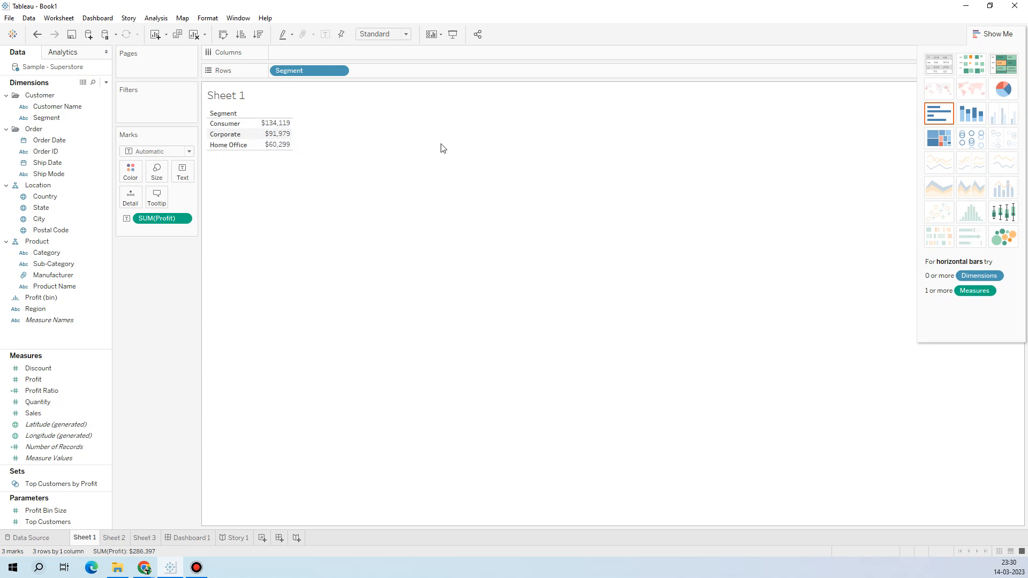
pyautogui.click(980, 67)
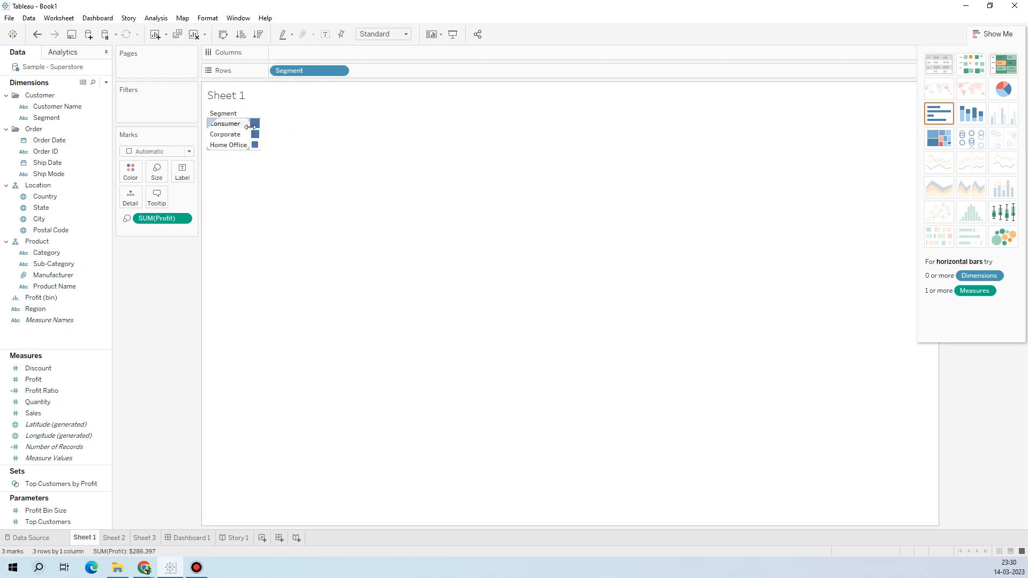
pyautogui.moveTo(257, 148)
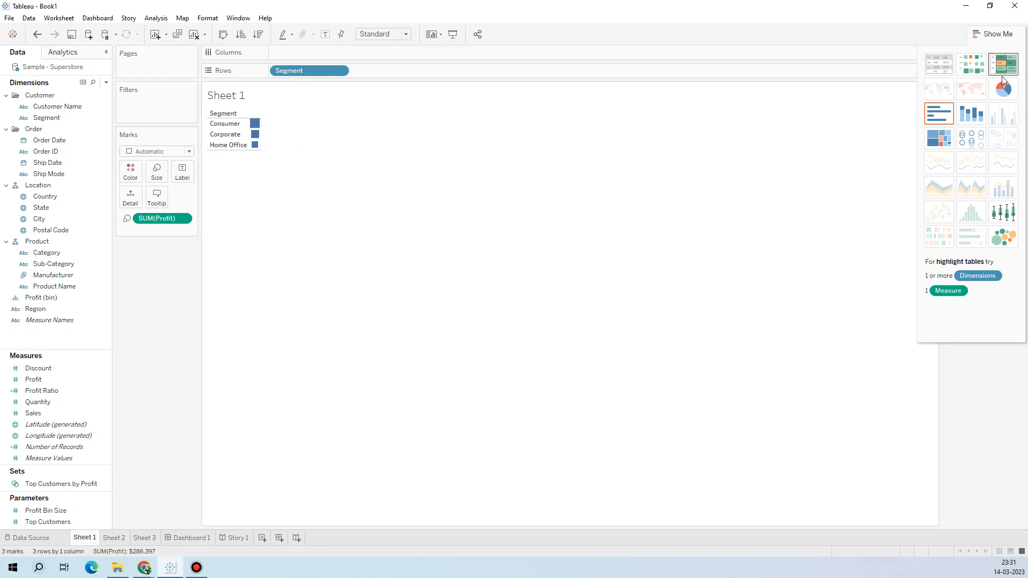
pyautogui.click(936, 143)
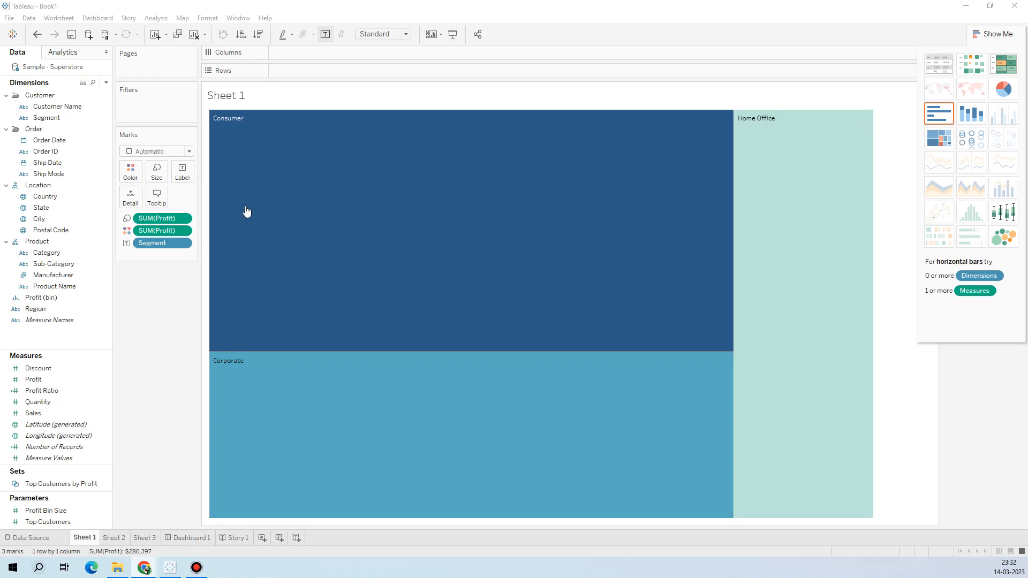
# - Empty the sheet by removing Segment and both Profit fields from the treemap's marks, and close the chart type suggestions
pyautogui.moveTo(153, 244); pyautogui.dragTo(161, 315)
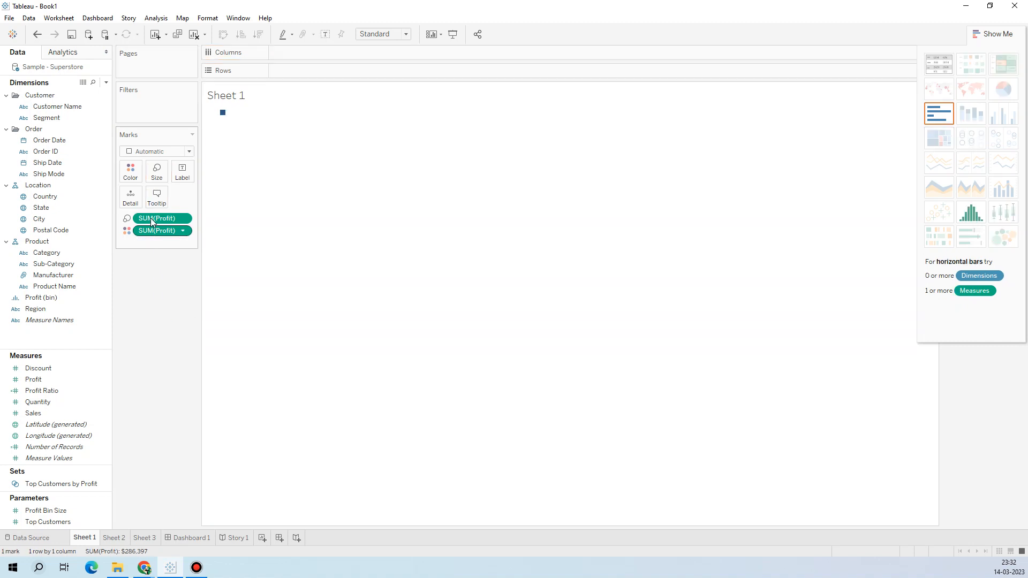
pyautogui.moveTo(152, 233); pyautogui.dragTo(160, 282)
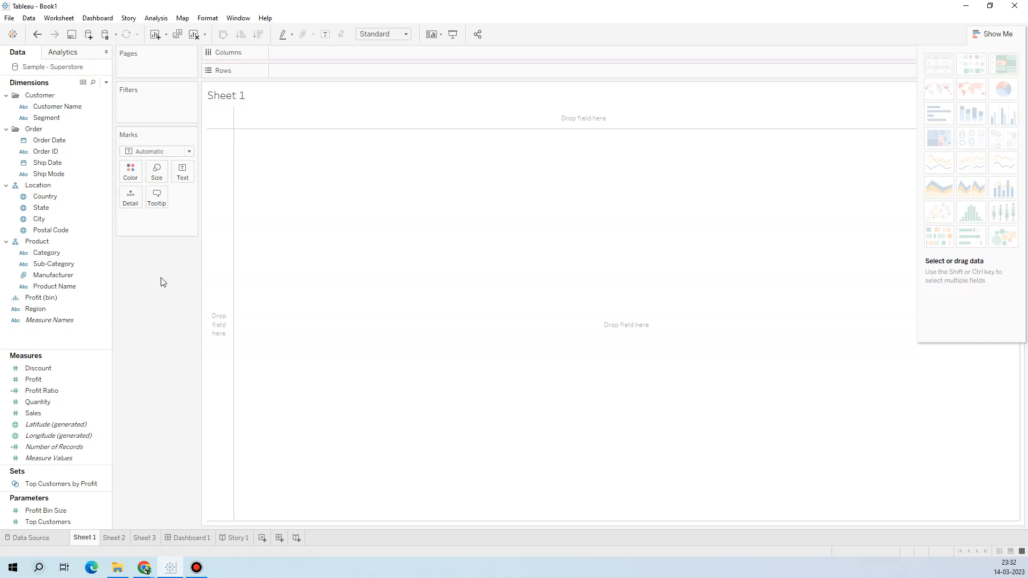
pyautogui.click(990, 34)
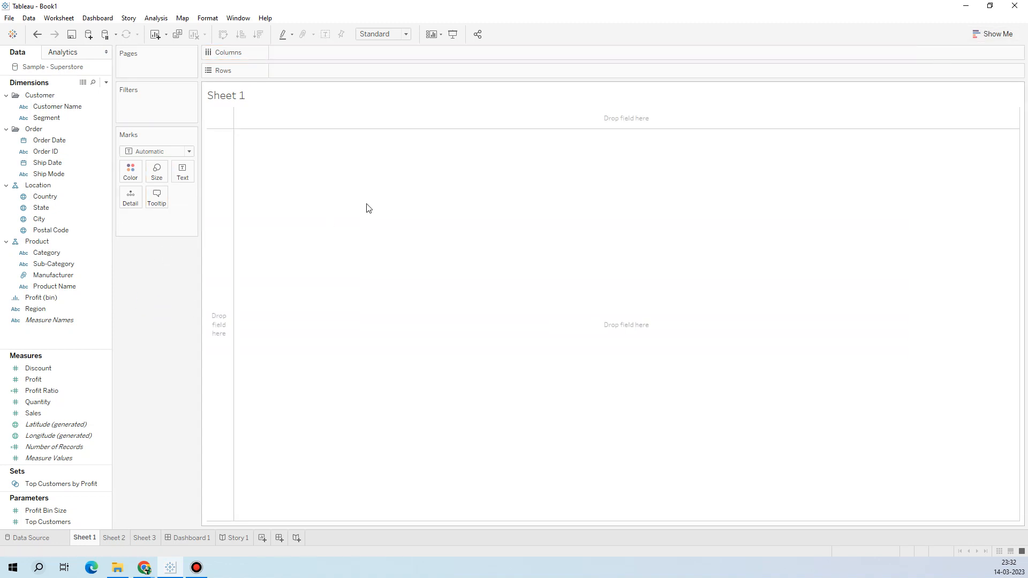
# - Plot the Quantity measure on the columns against the Sales measure on the rows
pyautogui.click(84, 152)
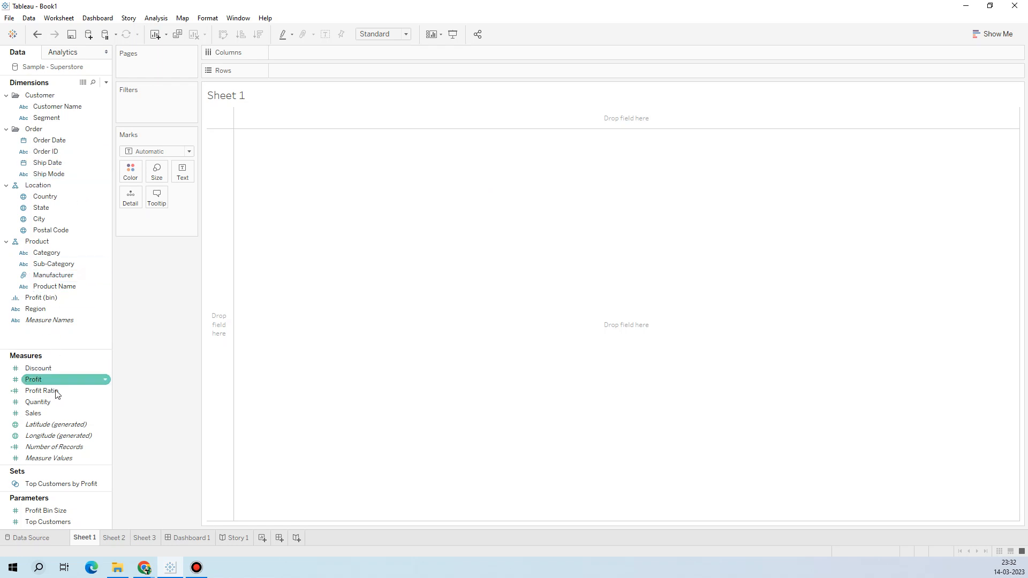
pyautogui.moveTo(51, 405)
pyautogui.mouseDown()
pyautogui.moveTo(86, 370)
pyautogui.moveTo(272, 79)
pyautogui.moveTo(304, 59)
pyautogui.mouseUp()
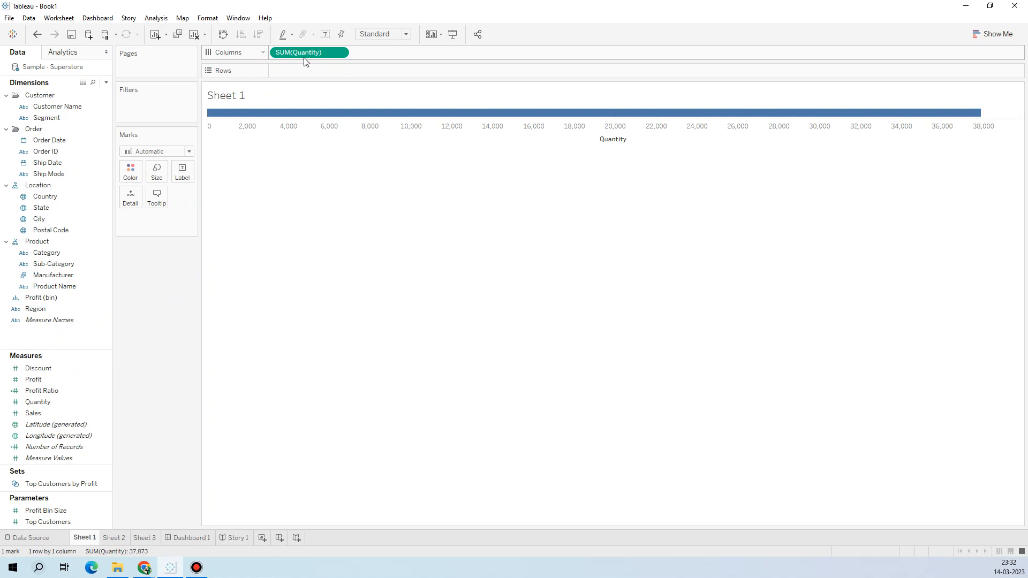
pyautogui.moveTo(53, 412); pyautogui.dragTo(309, 70)
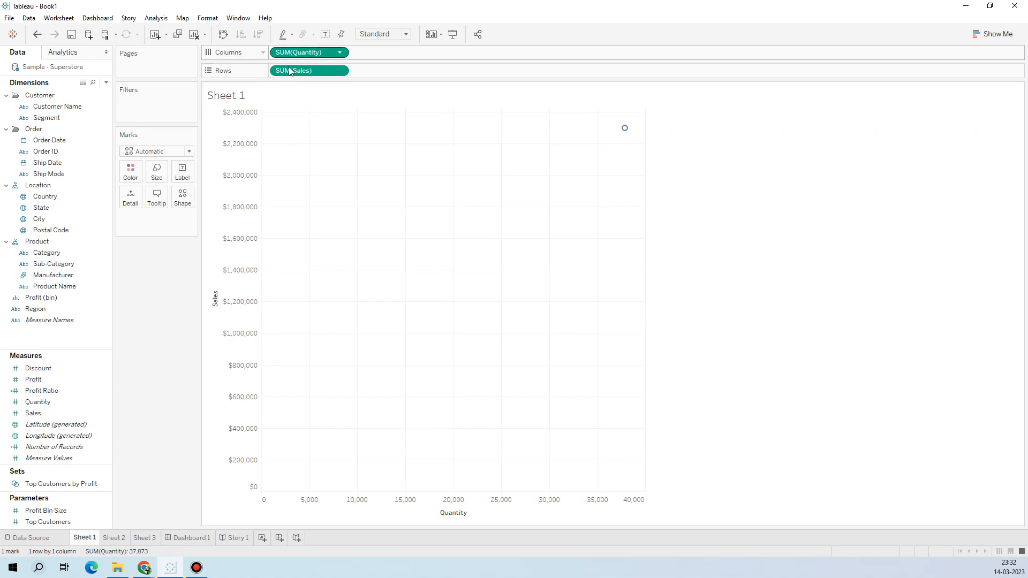
pyautogui.moveTo(626, 129)
# - Convert the Quantity field on the columns from a summed measure to a dimension
pyautogui.click(339, 53)
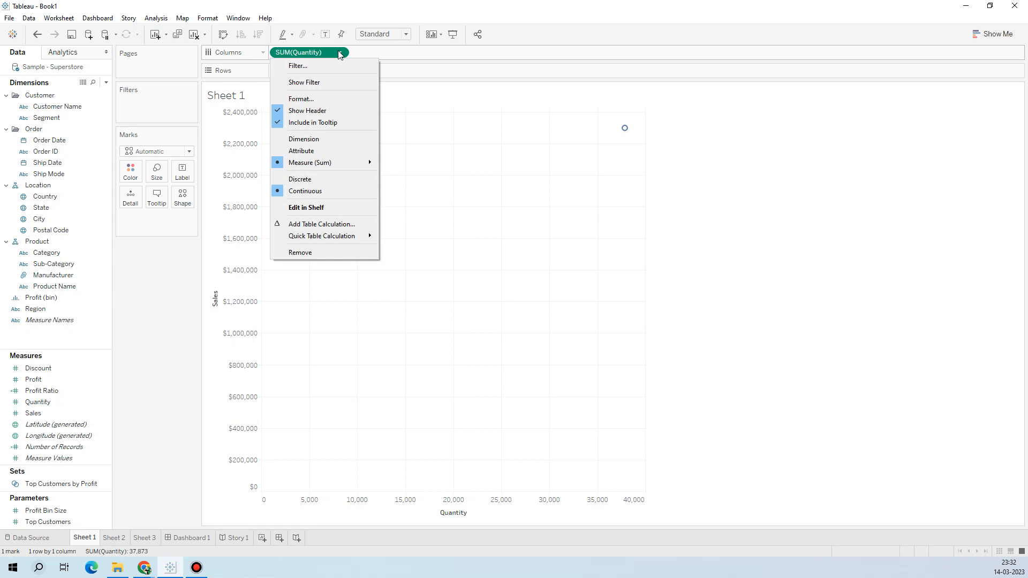
pyautogui.click(330, 151)
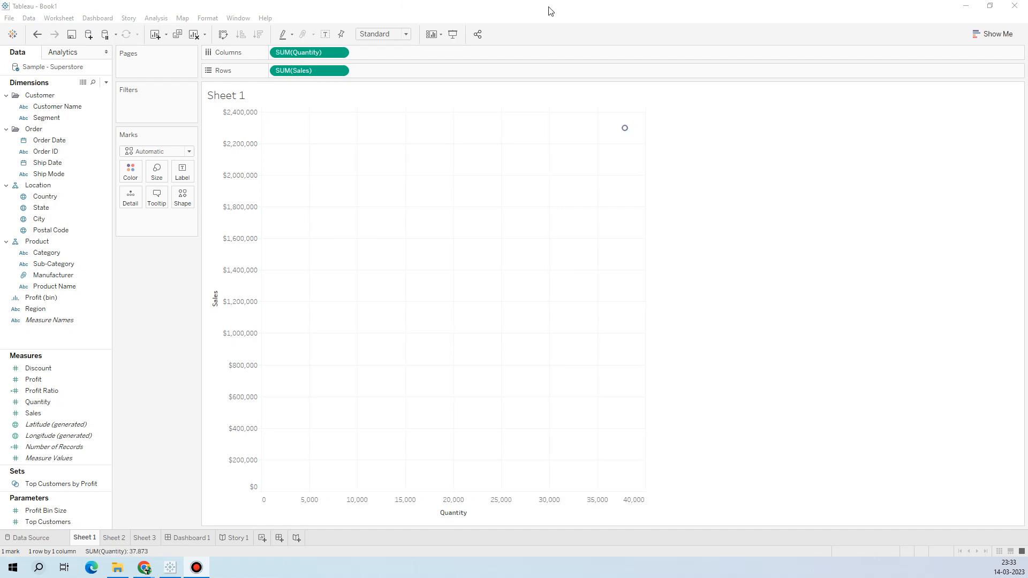
pyautogui.click(340, 53)
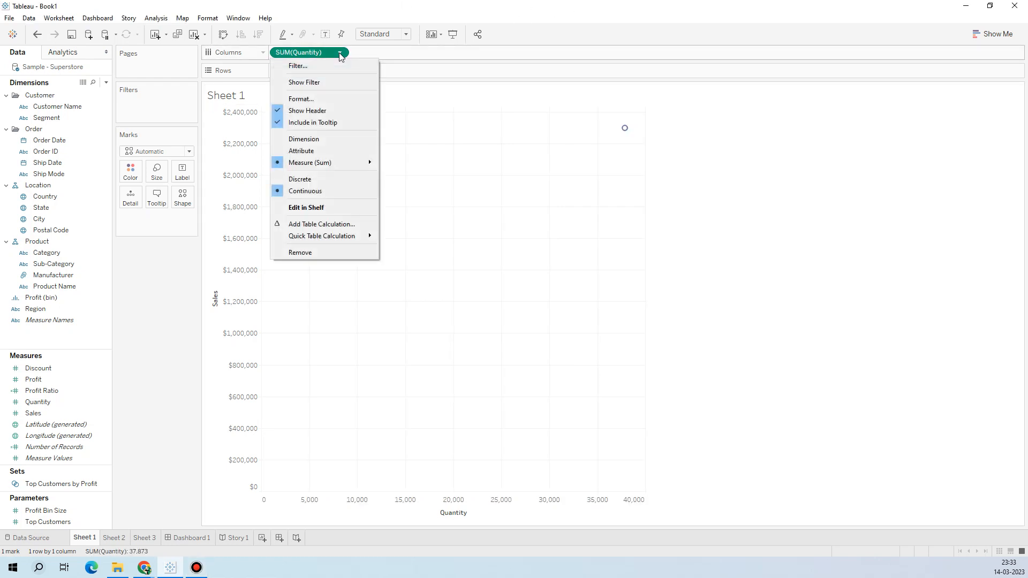
pyautogui.click(292, 141)
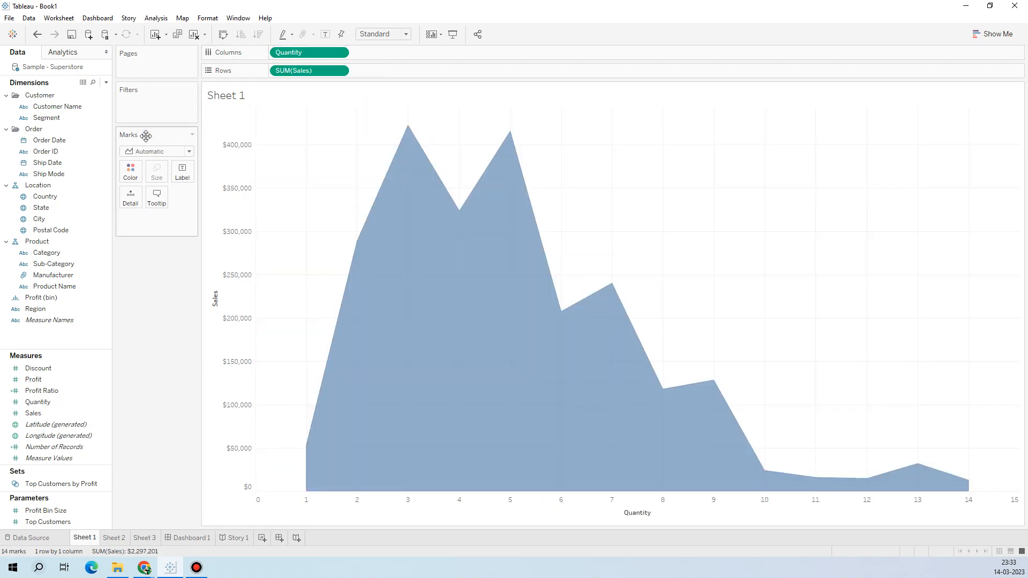
# - Try the Line mark type on the sales-by-quantity chart and settle on the Bar mark type
pyautogui.click(177, 154)
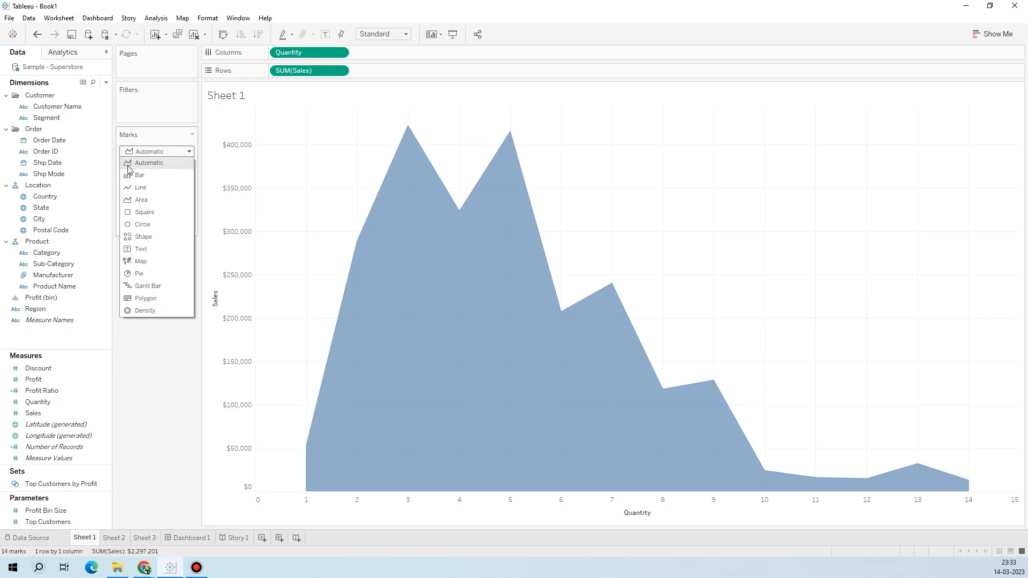
pyautogui.click(130, 188)
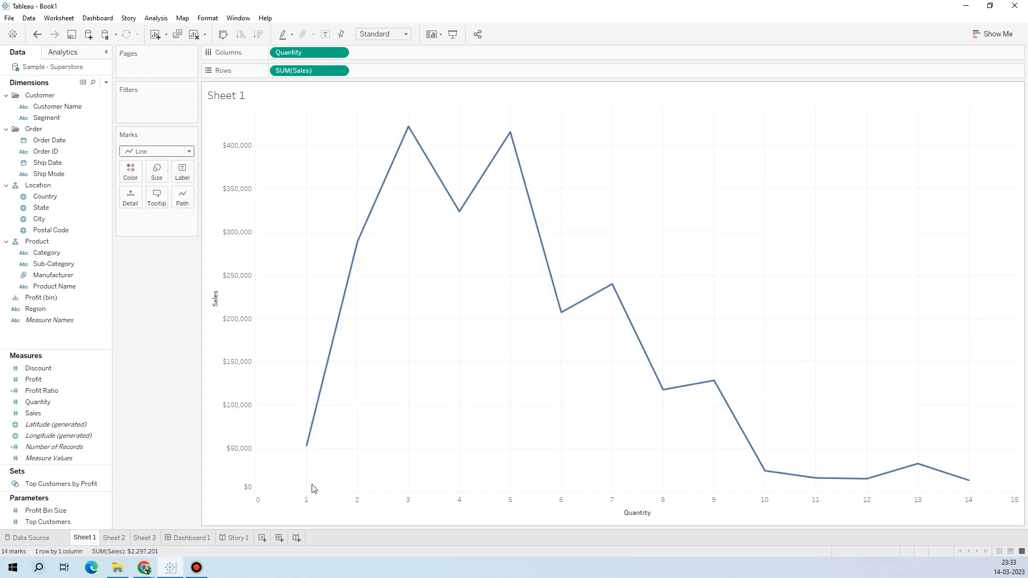
pyautogui.moveTo(308, 452)
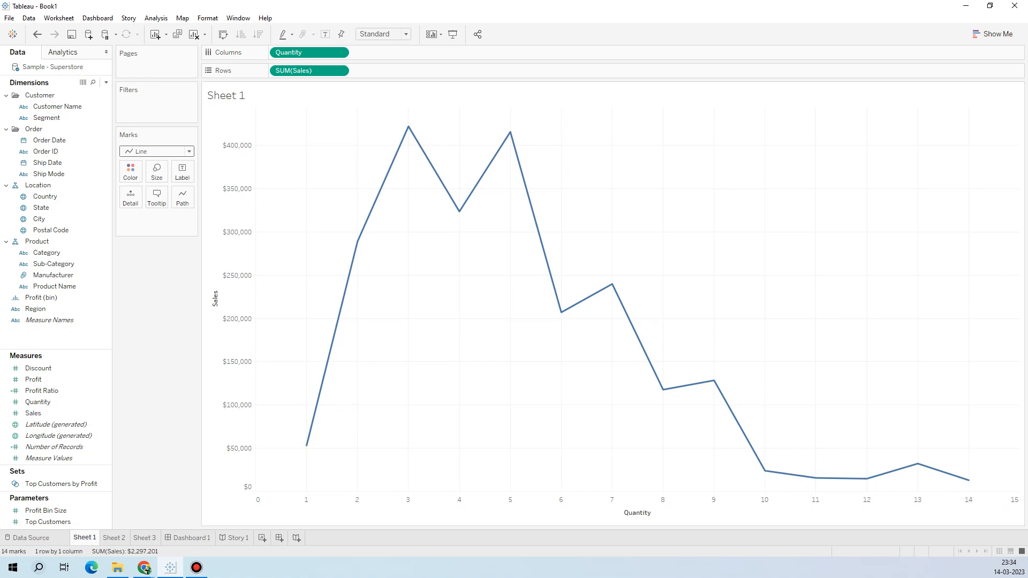
pyautogui.click(154, 152)
pyautogui.click(144, 175)
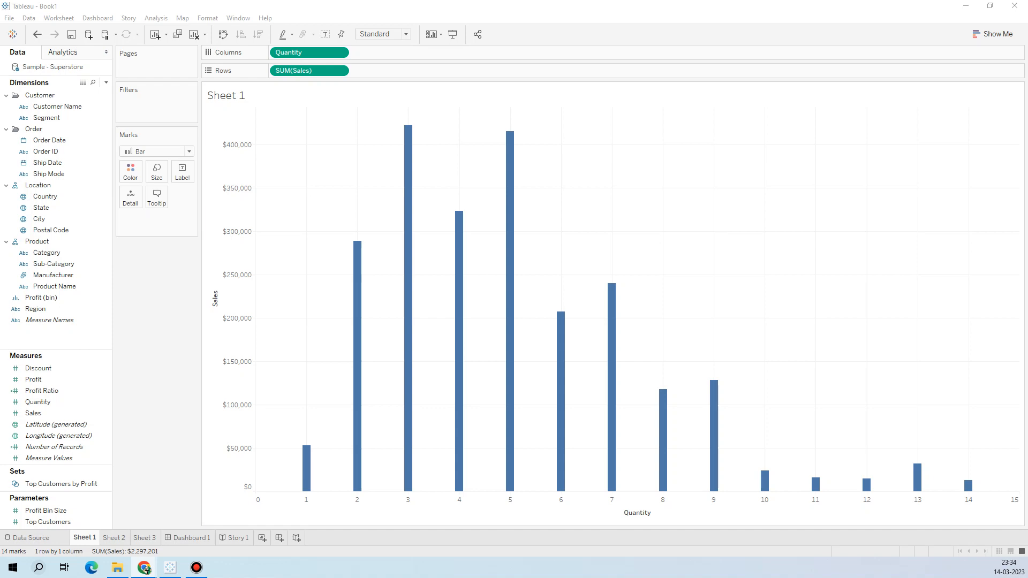
# - Swap the chart's axes by moving Quantity to the rows and Sales to the columns
pyautogui.moveTo(321, 53); pyautogui.dragTo(421, 75)
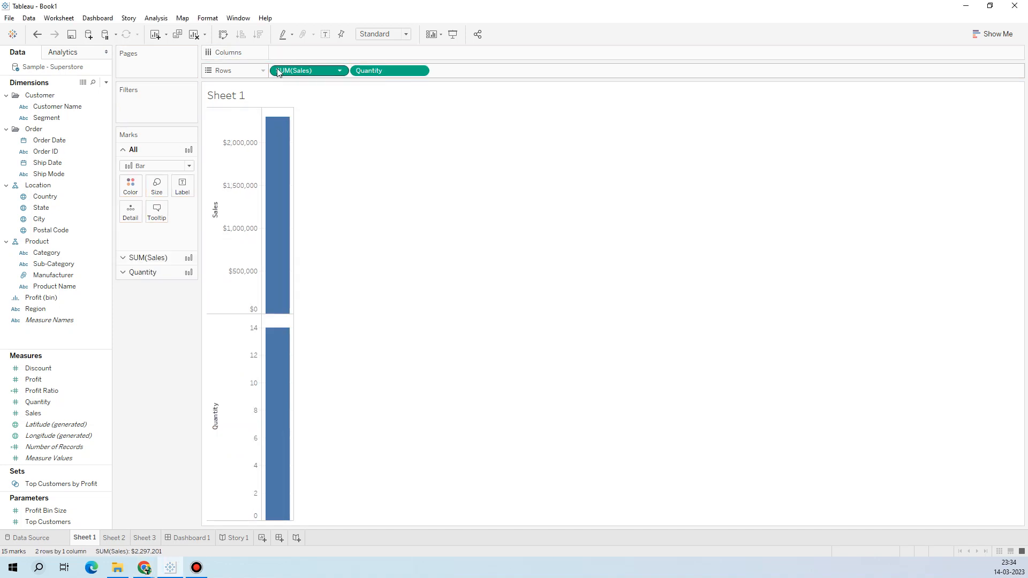
pyautogui.moveTo(274, 70); pyautogui.dragTo(287, 54)
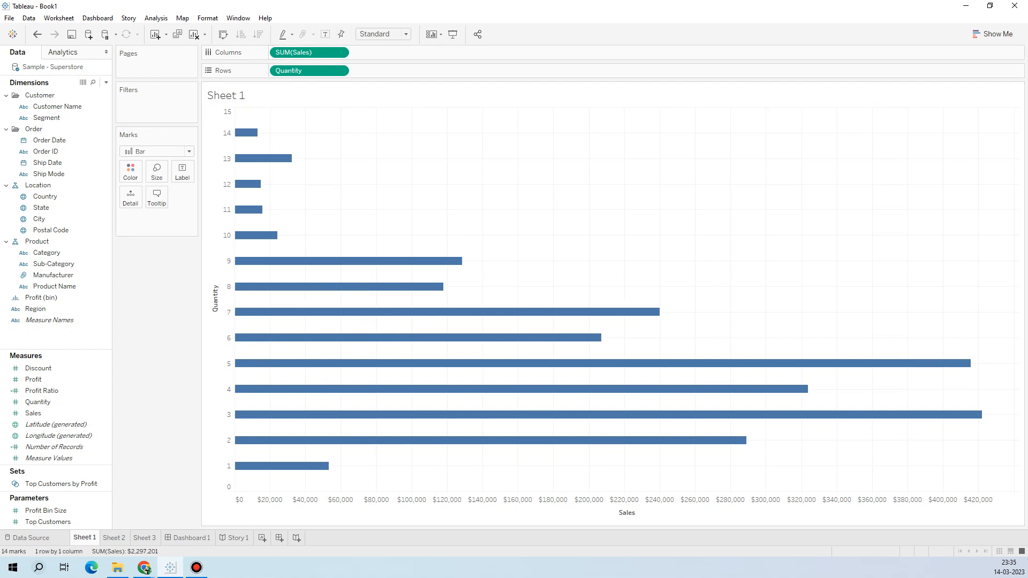
pyautogui.hotkey('alt', 'Tab')
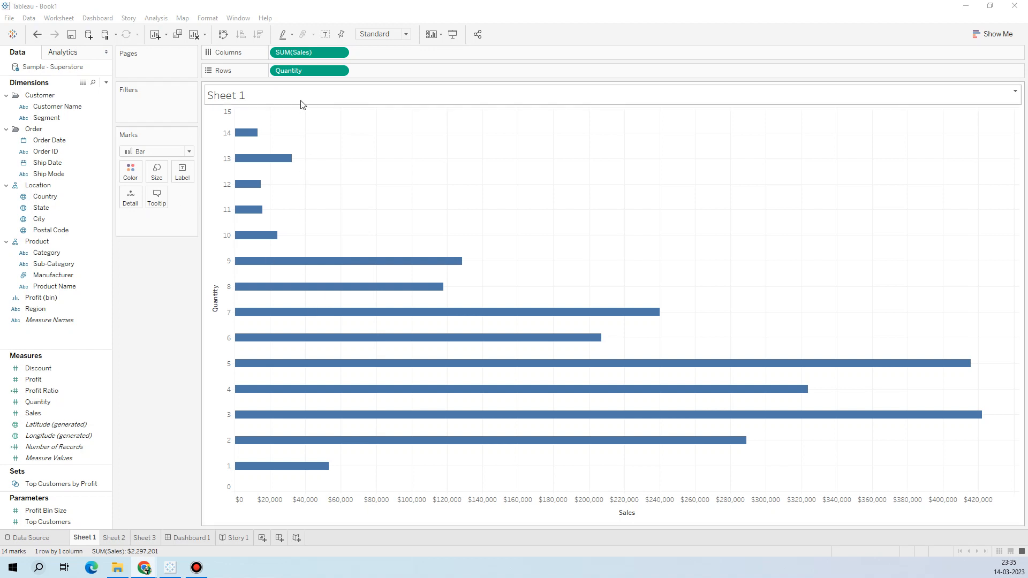
# - On Sheet 2, build a text table of Profit with Category on the columns, and widen the category columns
pyautogui.click(120, 538)
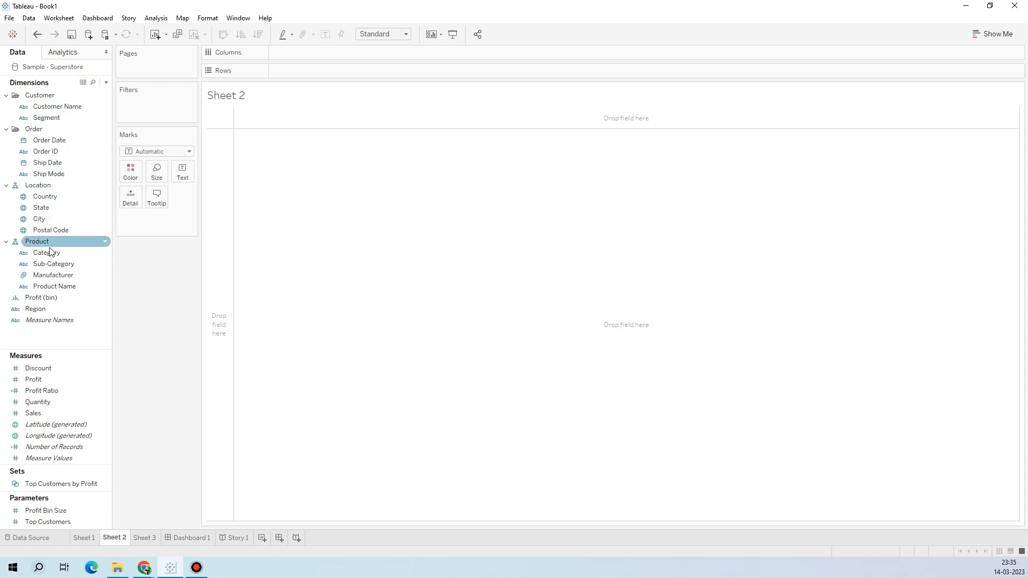
pyautogui.moveTo(47, 253); pyautogui.dragTo(357, 57)
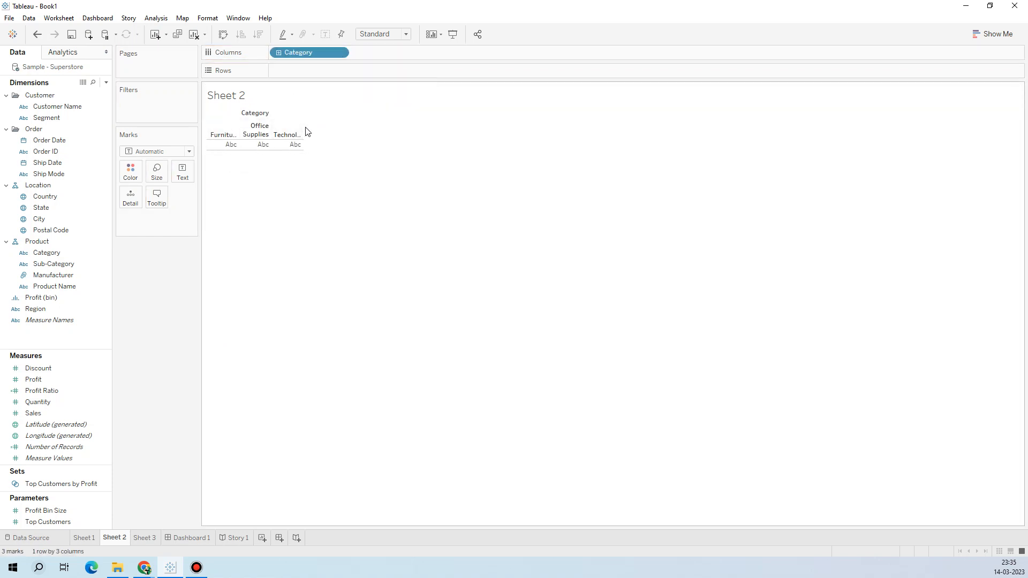
pyautogui.moveTo(303, 127); pyautogui.dragTo(385, 124)
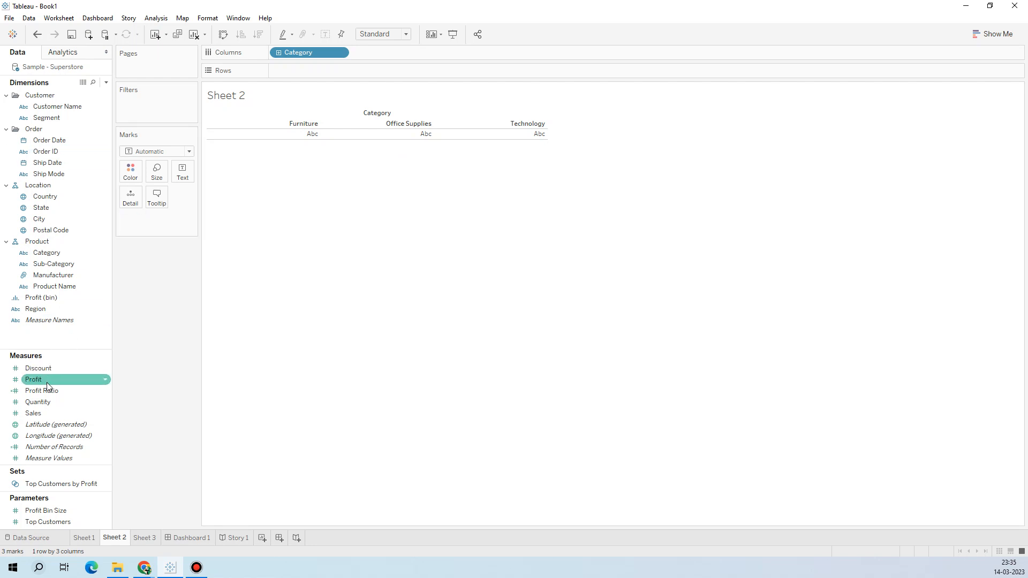
pyautogui.moveTo(38, 368); pyautogui.dragTo(330, 137)
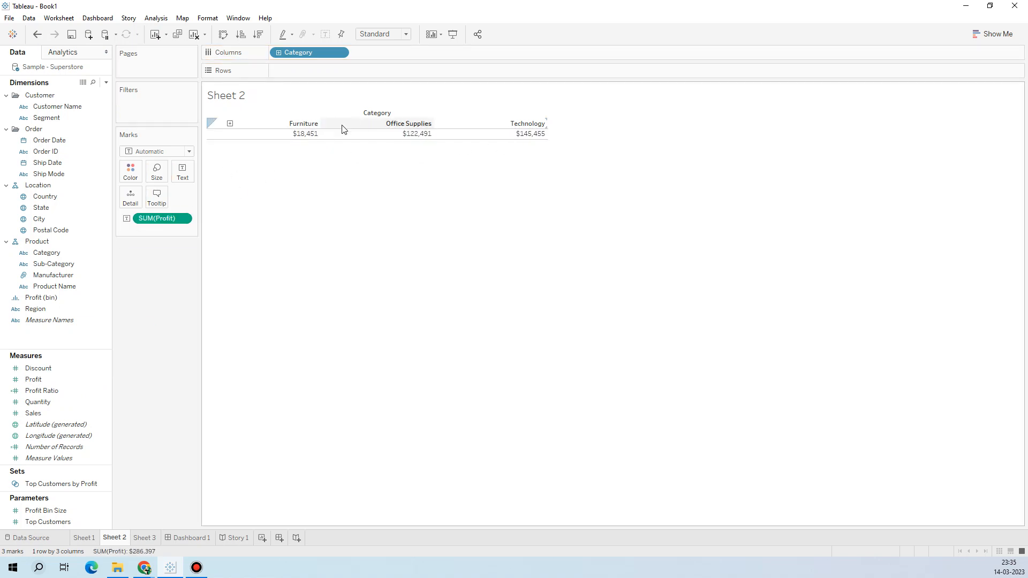
pyautogui.moveTo(309, 137)
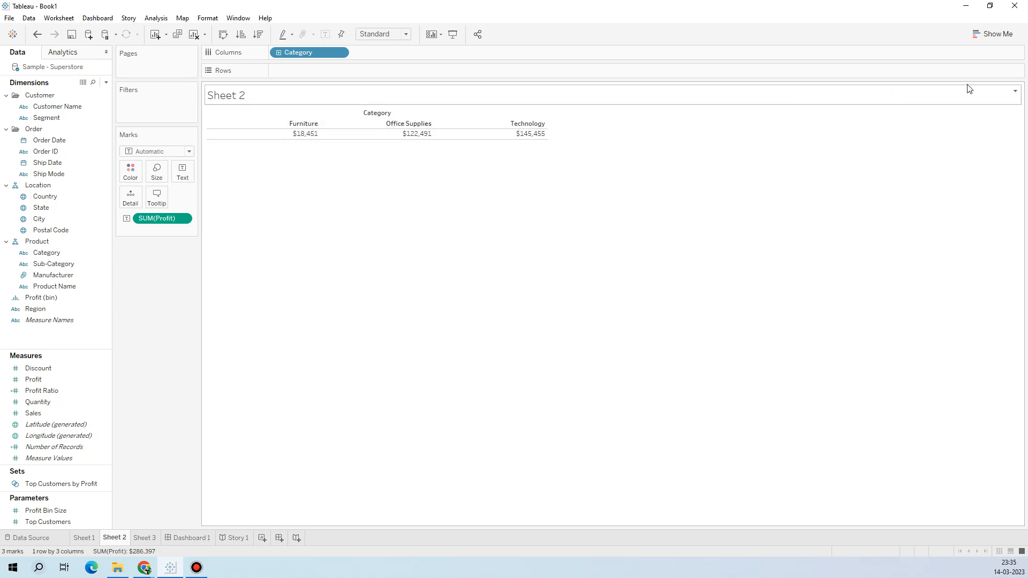
# - Try the horizontal bars chart type for profit by category and swap its rows and columns
pyautogui.click(1005, 33)
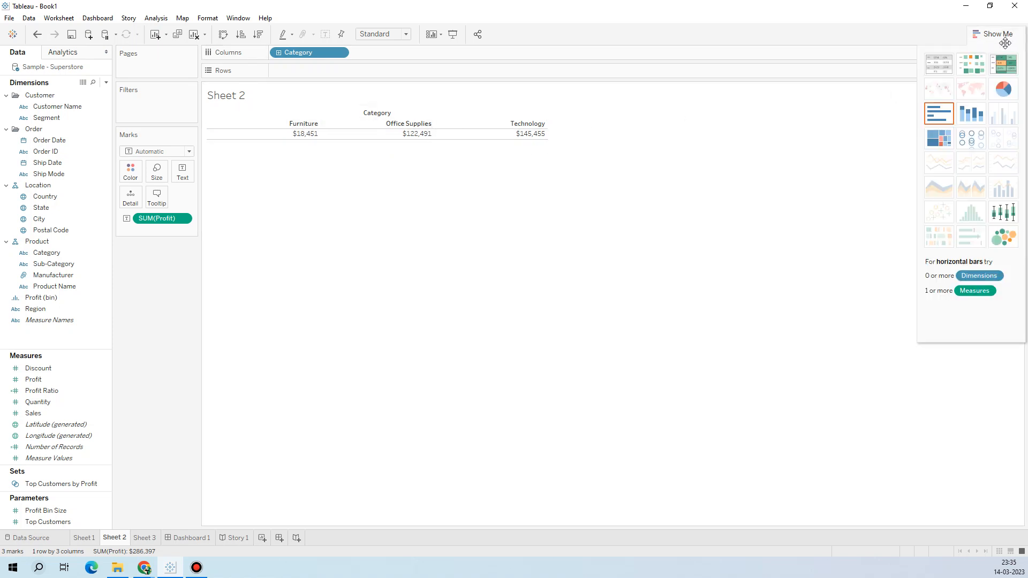
pyautogui.click(939, 113)
pyautogui.click(224, 34)
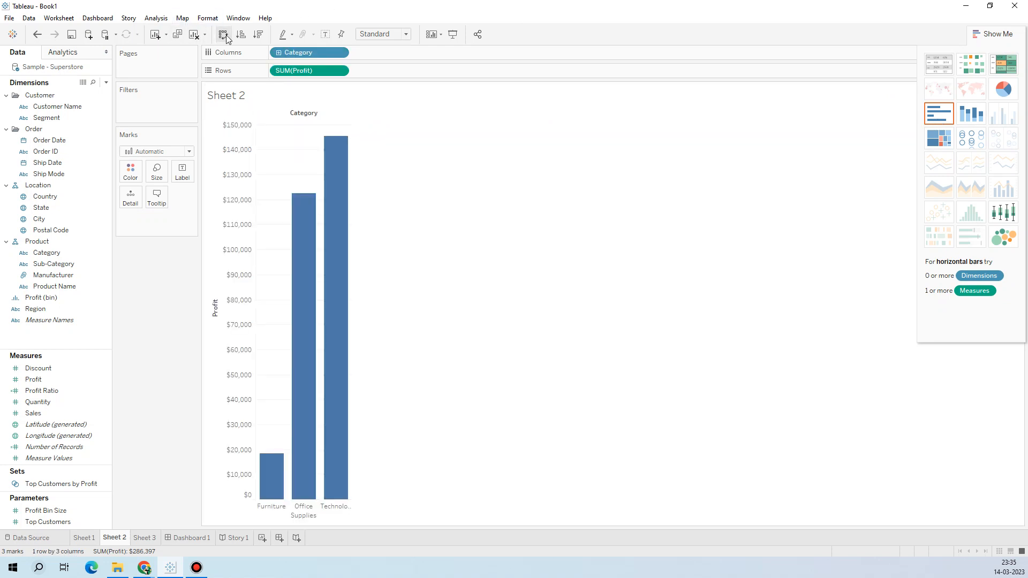
# - Change the profit-by-category view on Sheet 2 to a pie chart
pyautogui.click(999, 95)
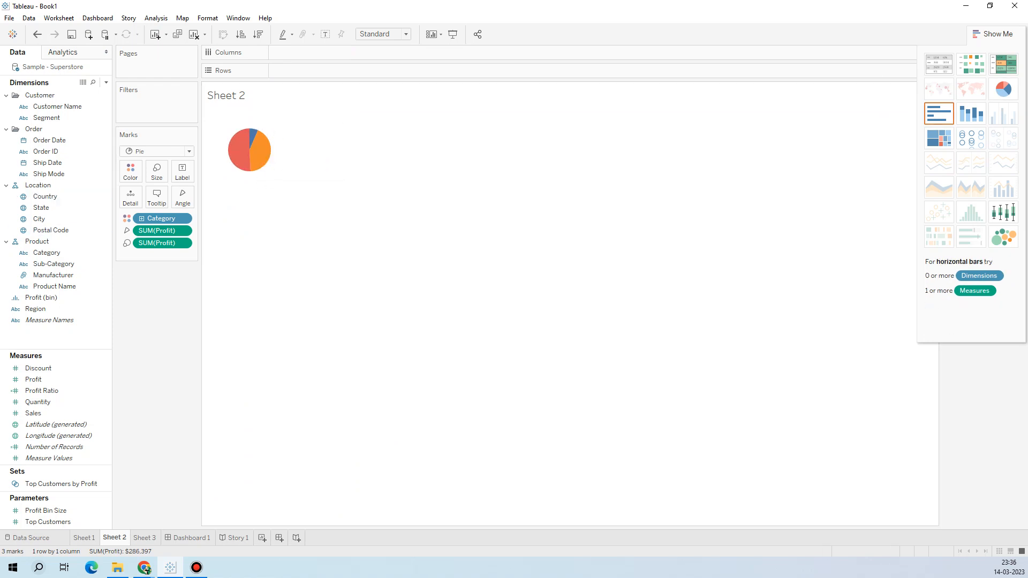
pyautogui.hotkey('alt', 'Tab')
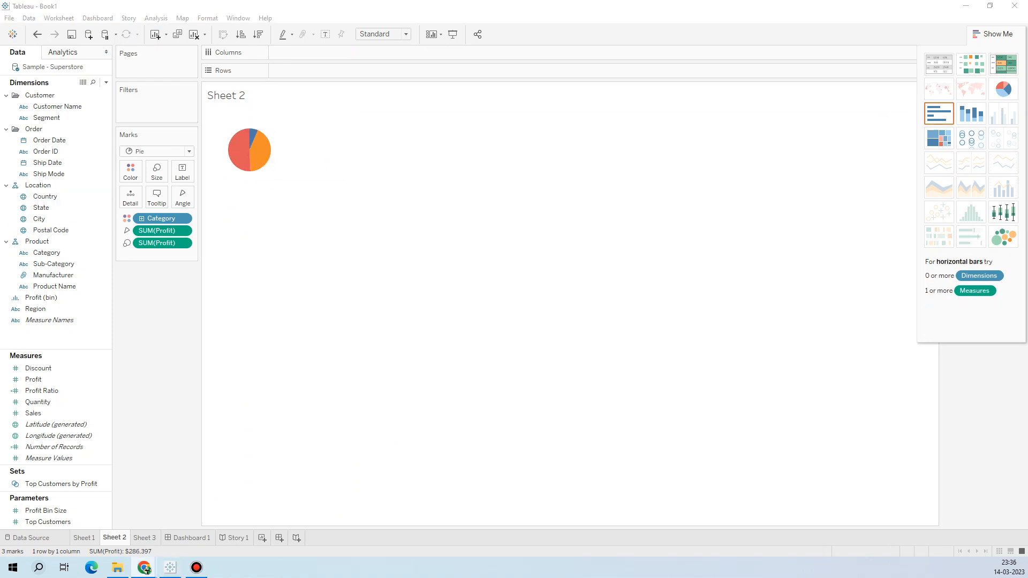